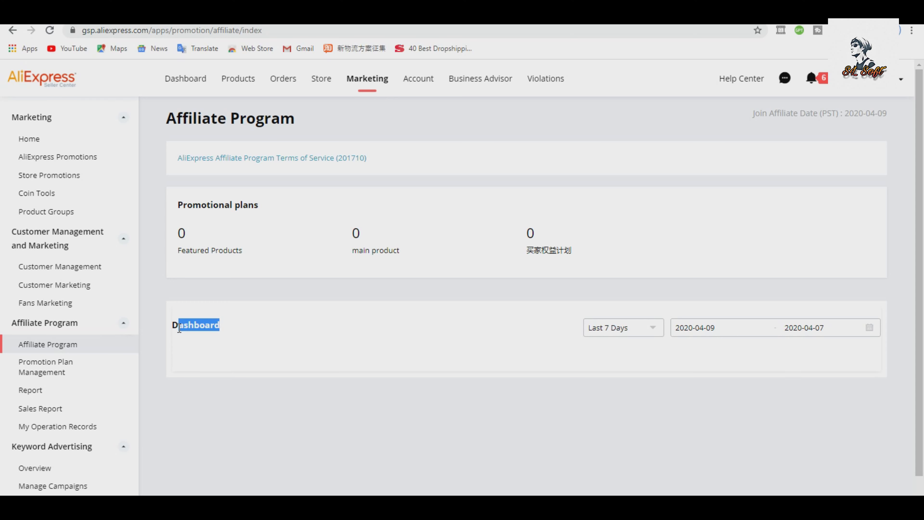
pyautogui.click(178, 328)
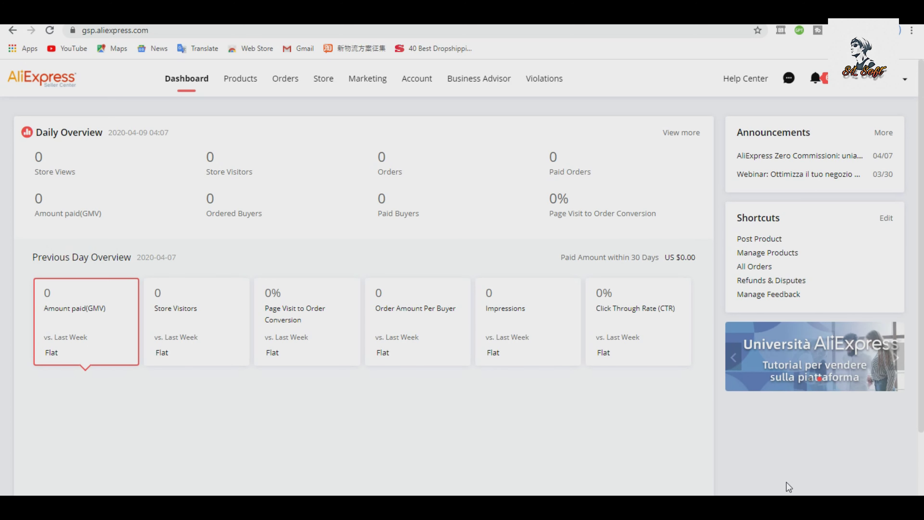
pyautogui.scroll(-3, 247, 440)
pyautogui.scroll(3, 439, 454)
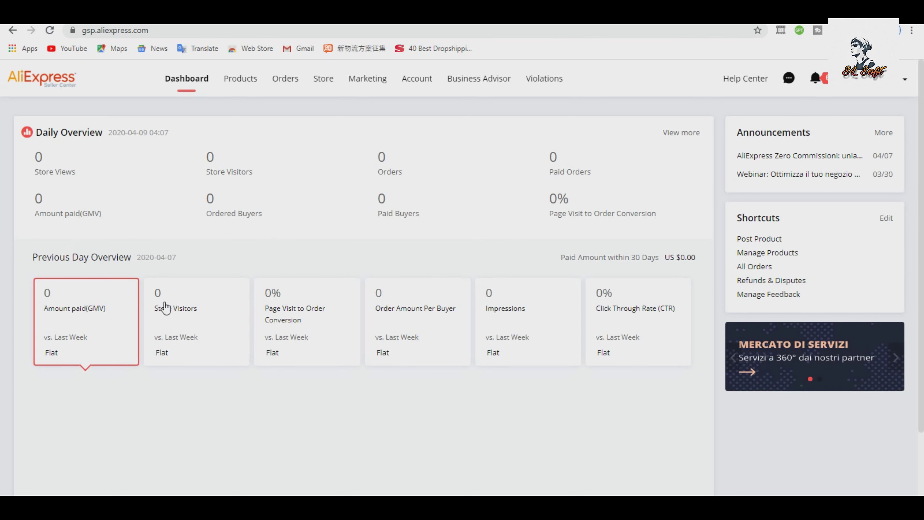
pyautogui.scroll(-3, 324, 333)
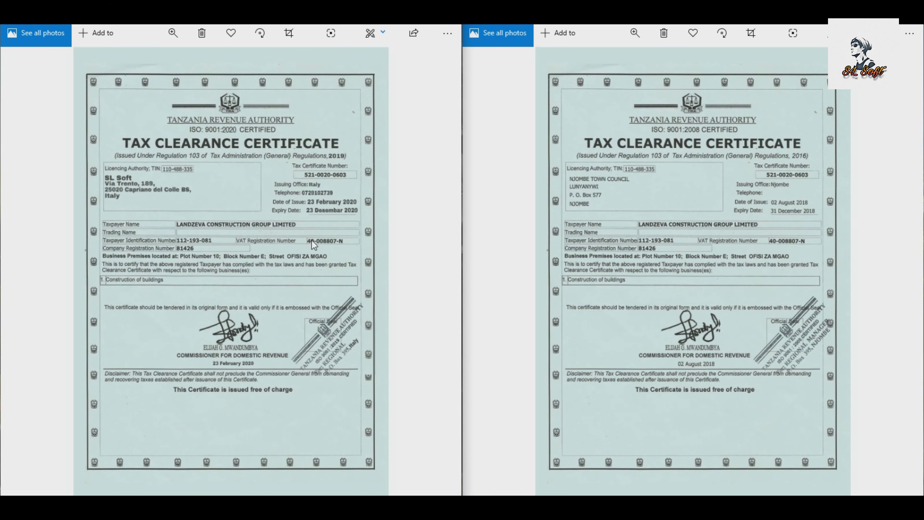
# Compare the signatures, issue dates and official stamps of the two tax clearance certificates at close range
pyautogui.click(173, 33)
pyautogui.moveTo(116, 63); pyautogui.dragTo(159, 64)
pyautogui.moveTo(305, 435); pyautogui.dragTo(150, 261)
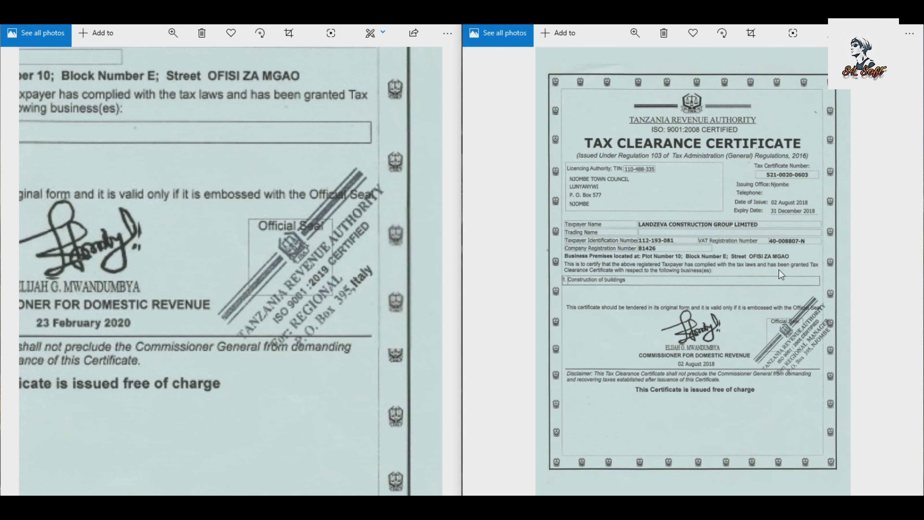
pyautogui.click(635, 33)
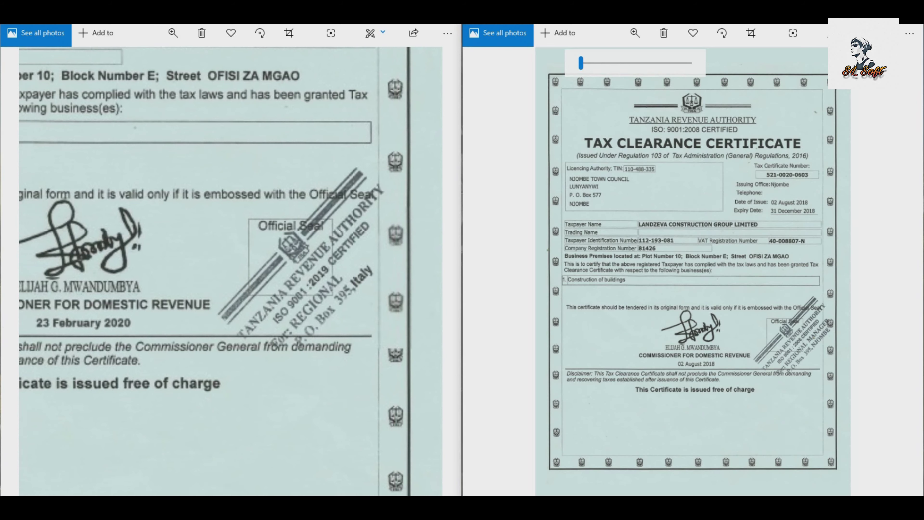
pyautogui.scroll(3, 698, 256)
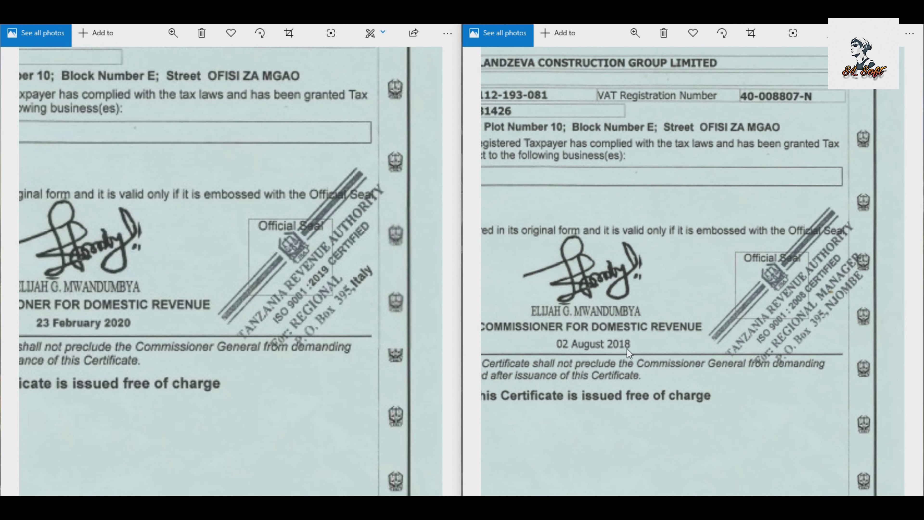
pyautogui.moveTo(118, 327); pyautogui.dragTo(159, 326)
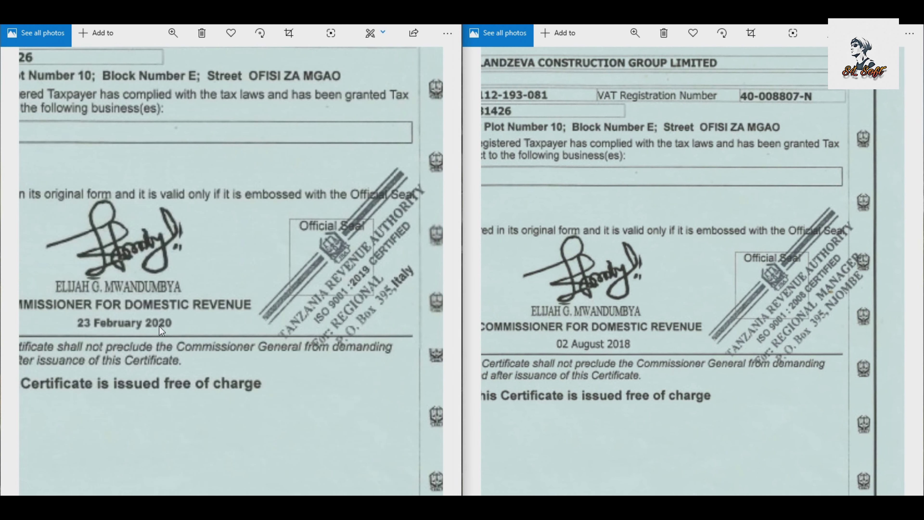
pyautogui.moveTo(334, 342); pyautogui.dragTo(291, 347)
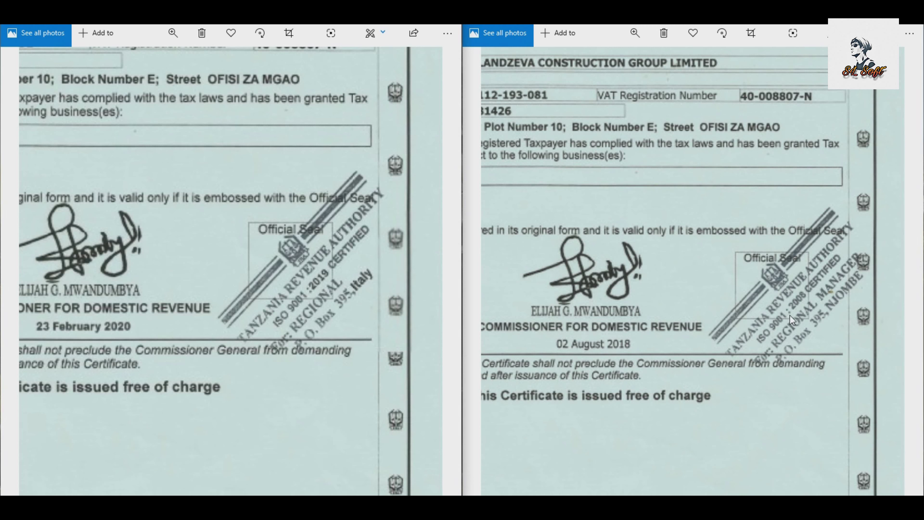
pyautogui.moveTo(800, 309); pyautogui.dragTo(785, 297)
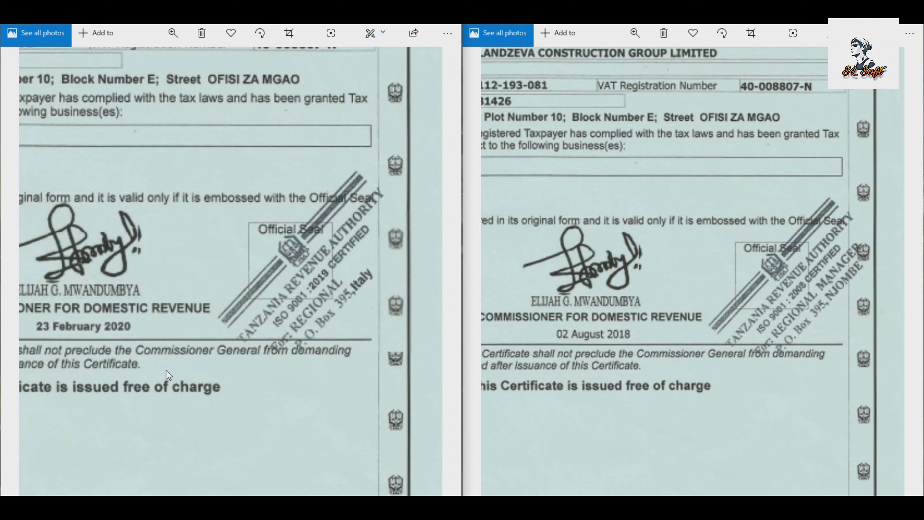
# Examine the remaining text of both tax clearance certificates, returning the 2020 certificate to full-page view
pyautogui.hscroll(-3, 166, 370)
pyautogui.scroll(-5, 81, 377)
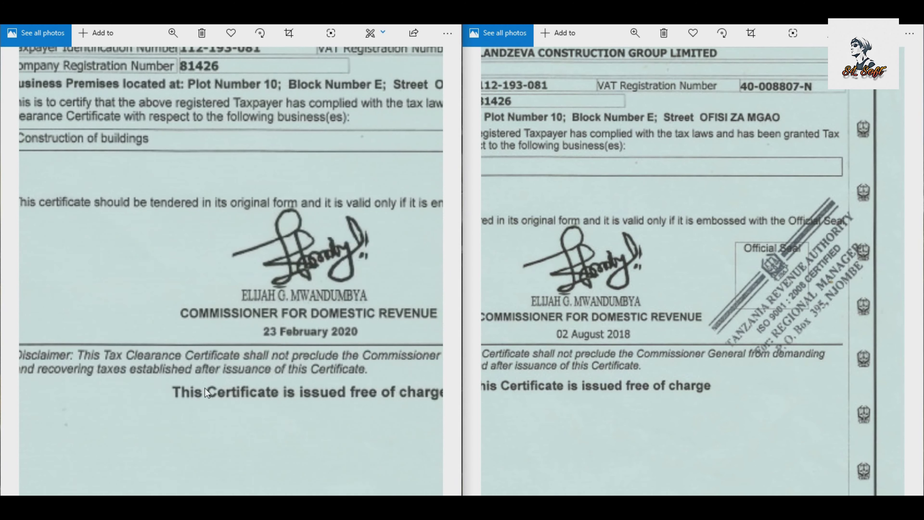
pyautogui.scroll(5, 75, 387)
pyautogui.scroll(1, 105, 420)
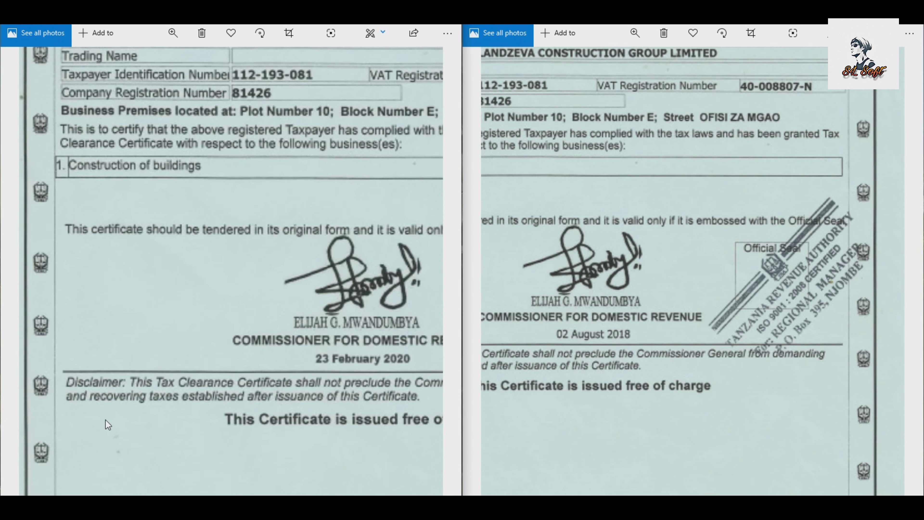
pyautogui.hscroll(2, 86, 363)
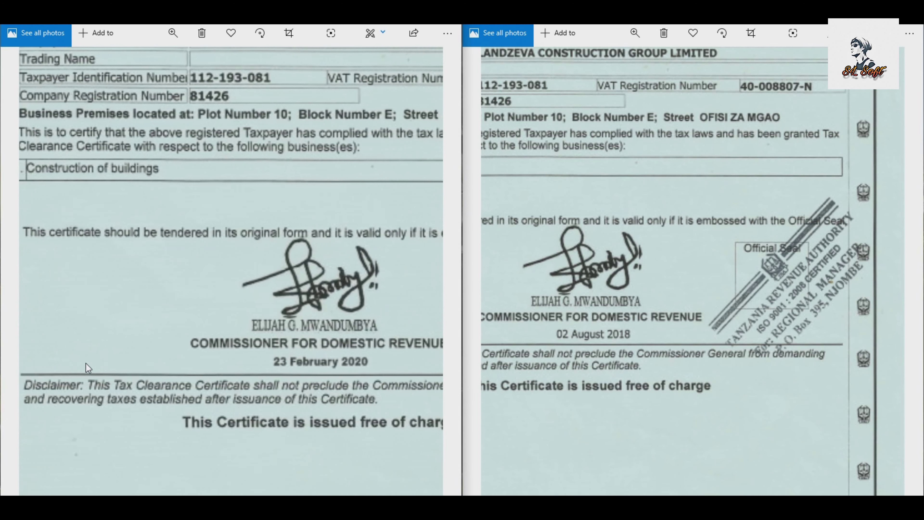
pyautogui.click(174, 37)
pyautogui.moveTo(159, 66); pyautogui.dragTo(119, 63)
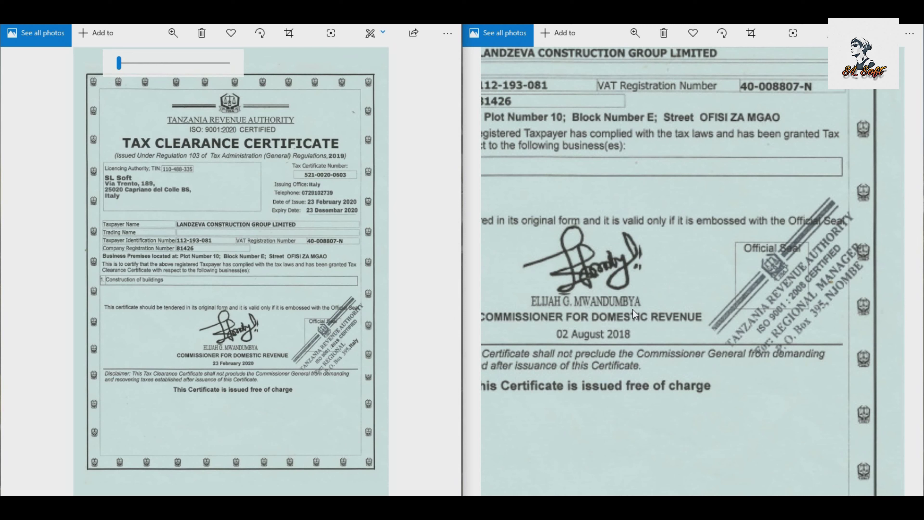
pyautogui.scroll(8, 808, 284)
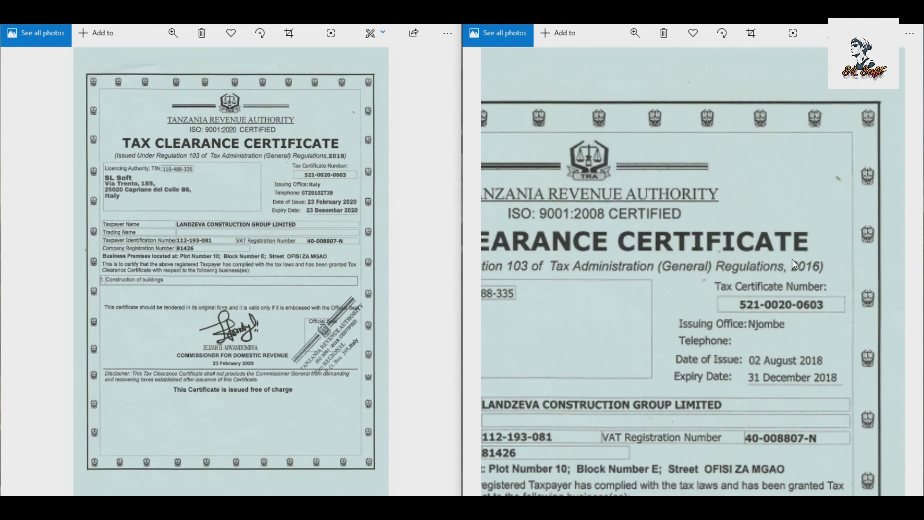
pyautogui.scroll(-8, 808, 267)
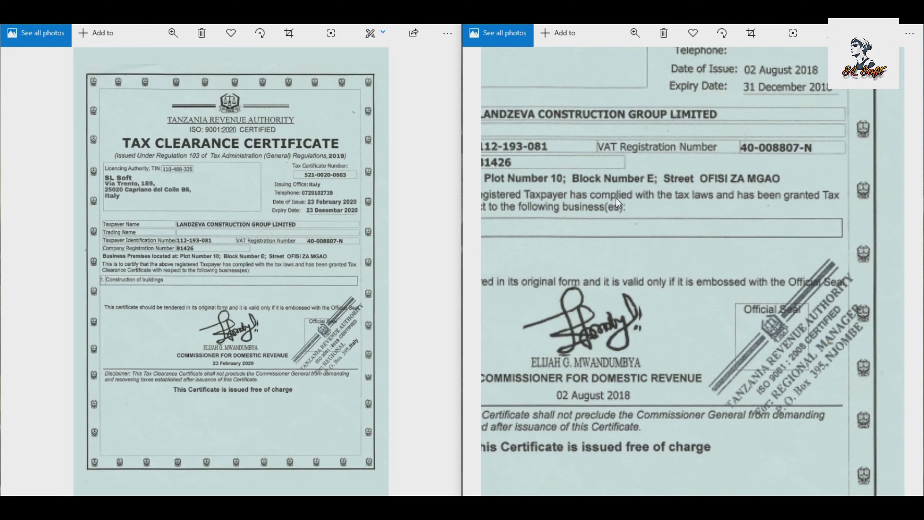
pyautogui.moveTo(665, 203); pyautogui.dragTo(783, 178)
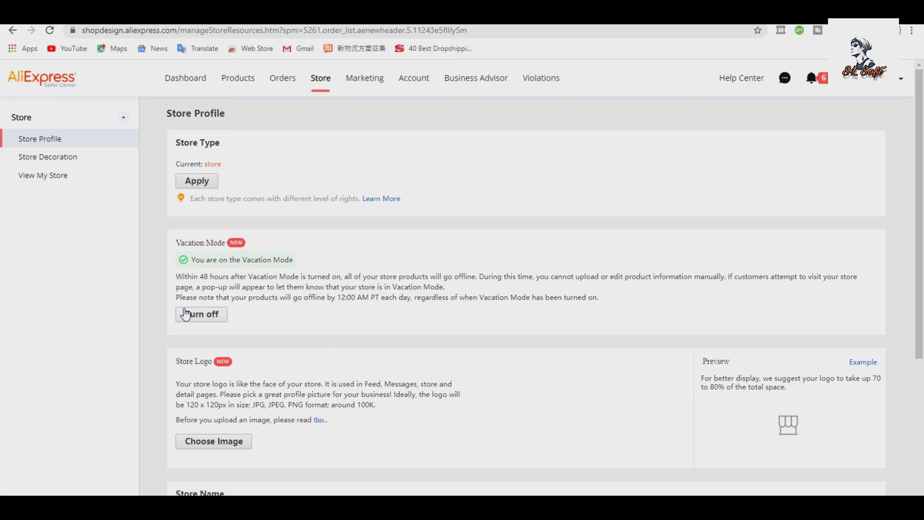
pyautogui.click(201, 314)
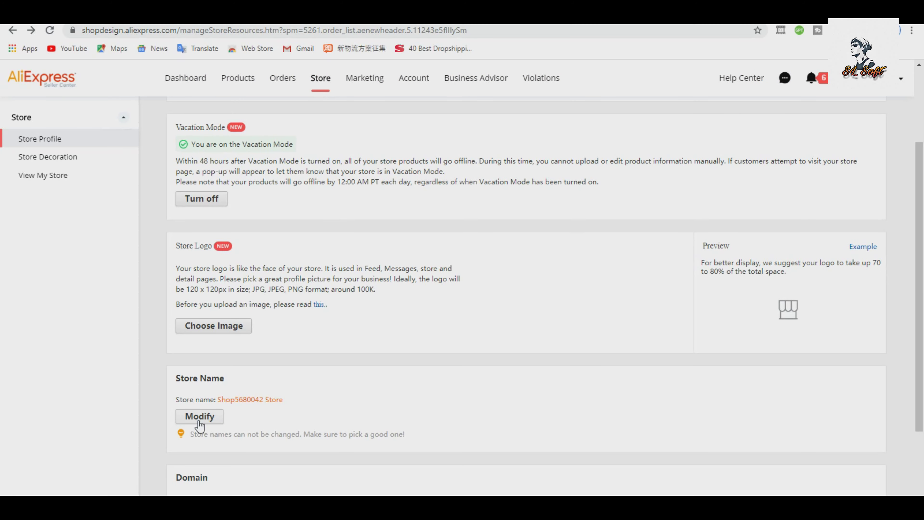
pyautogui.scroll(3, 238, 388)
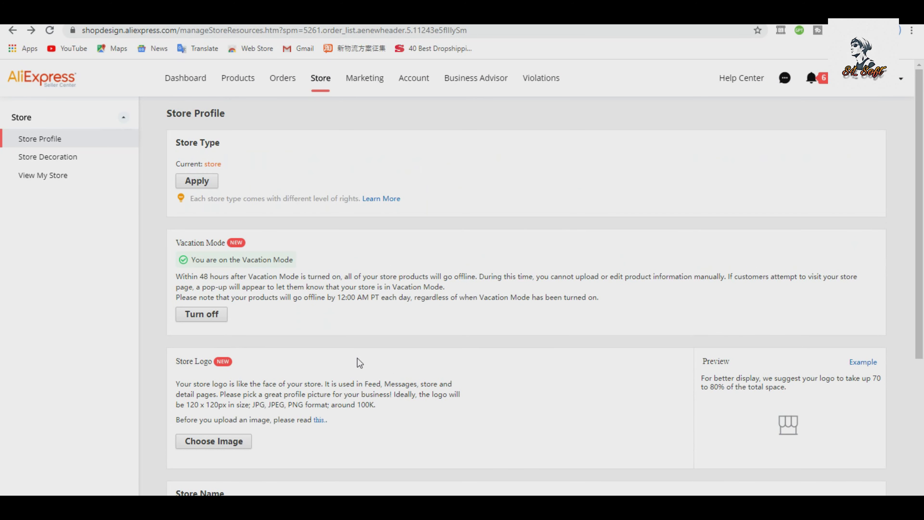
pyautogui.scroll(-1, 224, 349)
pyautogui.scroll(1, 225, 349)
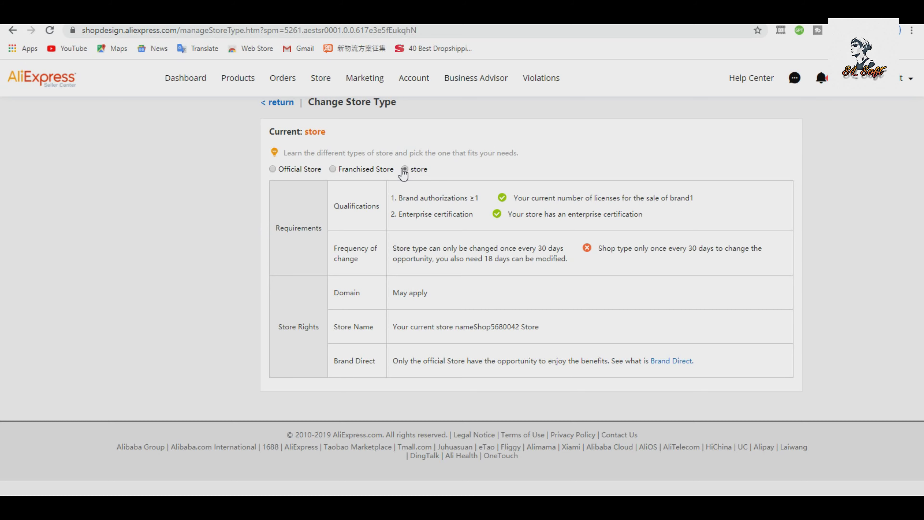
# Review the requirements and change frequency for the Official Store, Franchised Store and store types, and return to the Store Profile
pyautogui.click(285, 175)
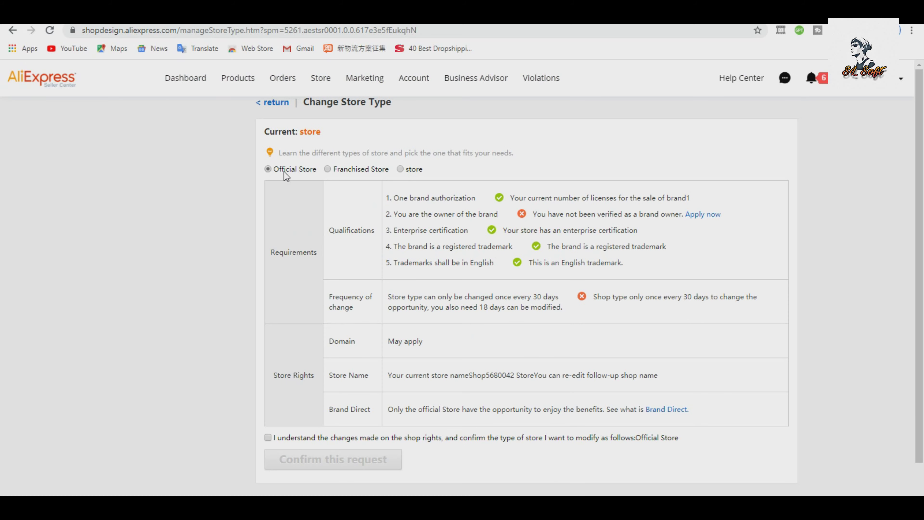
pyautogui.click(327, 169)
pyautogui.click(400, 168)
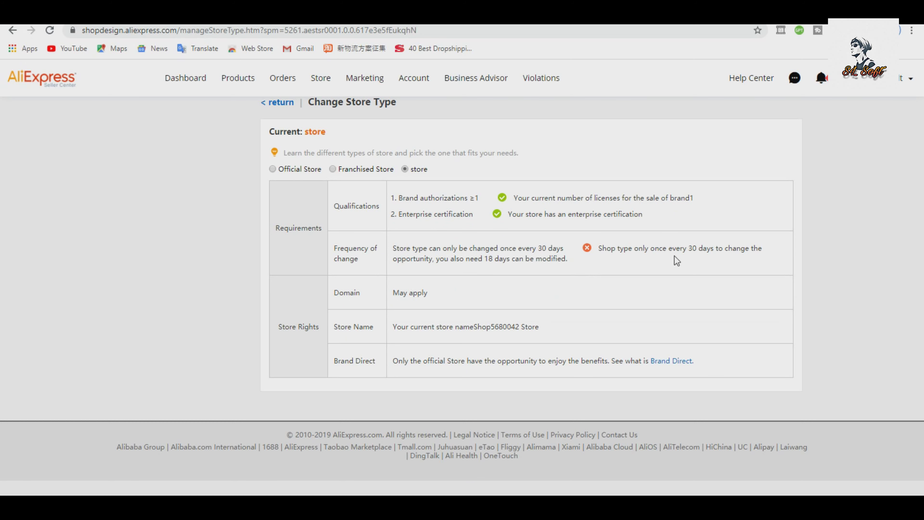
pyautogui.moveTo(397, 248); pyautogui.dragTo(749, 267)
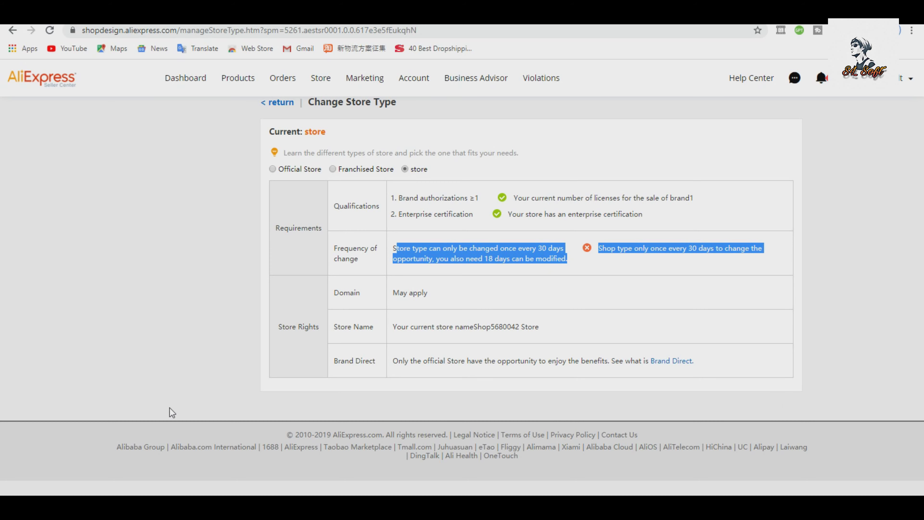
pyautogui.click(13, 30)
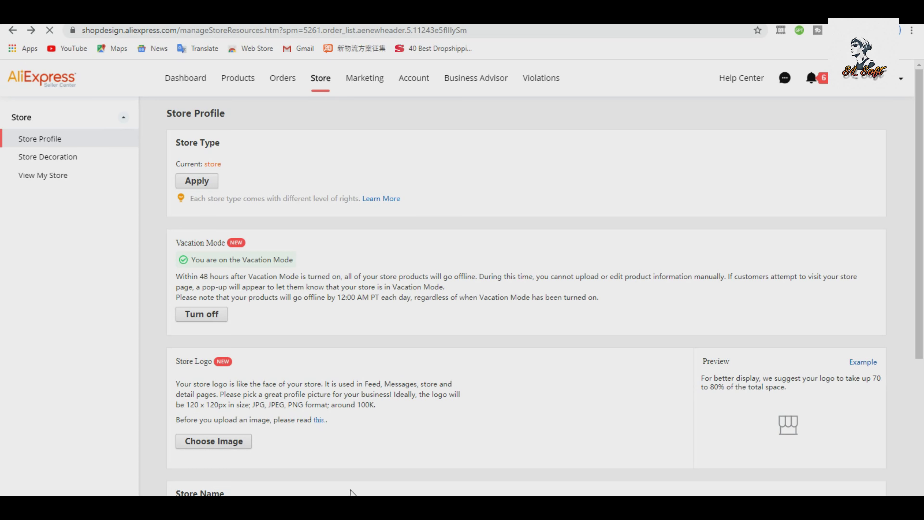
# Examine the vacation mode, store logo size and store name sections of the Store Profile
pyautogui.scroll(-3, 263, 389)
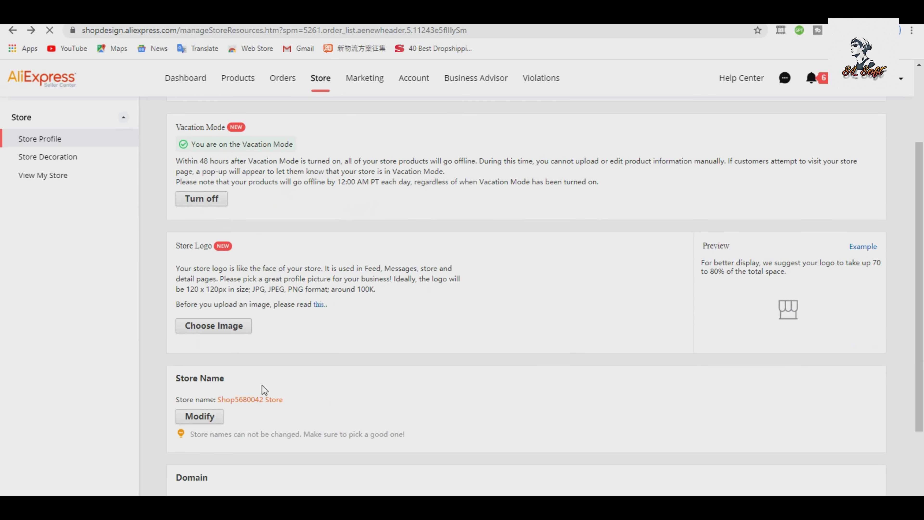
pyautogui.moveTo(175, 243); pyautogui.dragTo(231, 247)
pyautogui.click(266, 393)
pyautogui.scroll(-2, 258, 377)
pyautogui.doubleClick(189, 232)
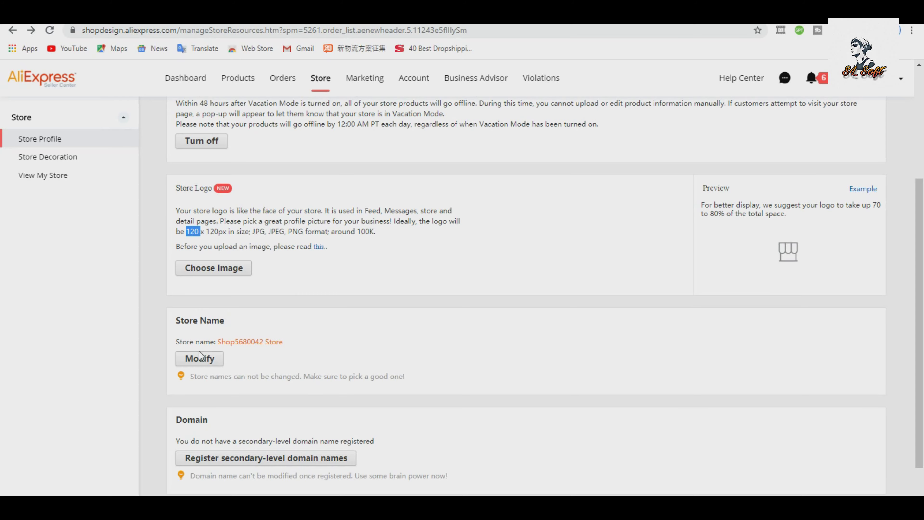
pyautogui.scroll(-2, 199, 351)
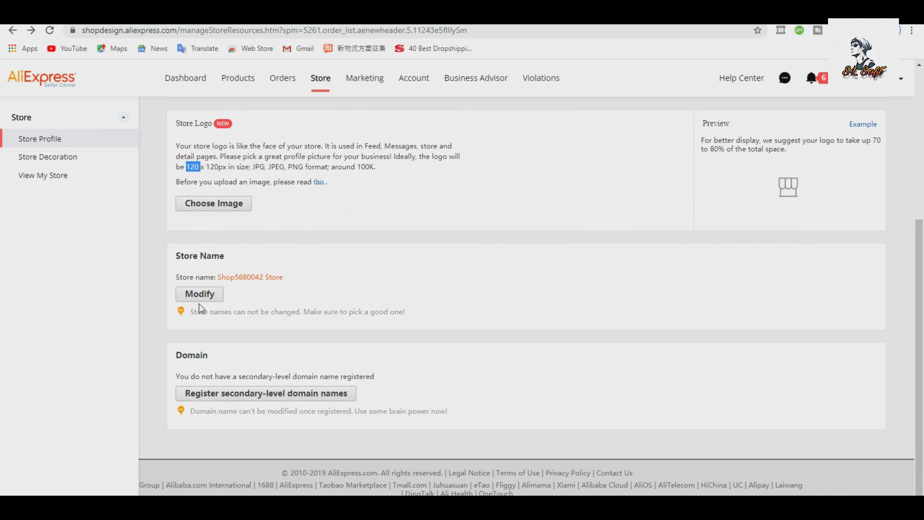
# Start modifying the store name and agree to and sign the AliExpress shop name modify rules
pyautogui.click(212, 301)
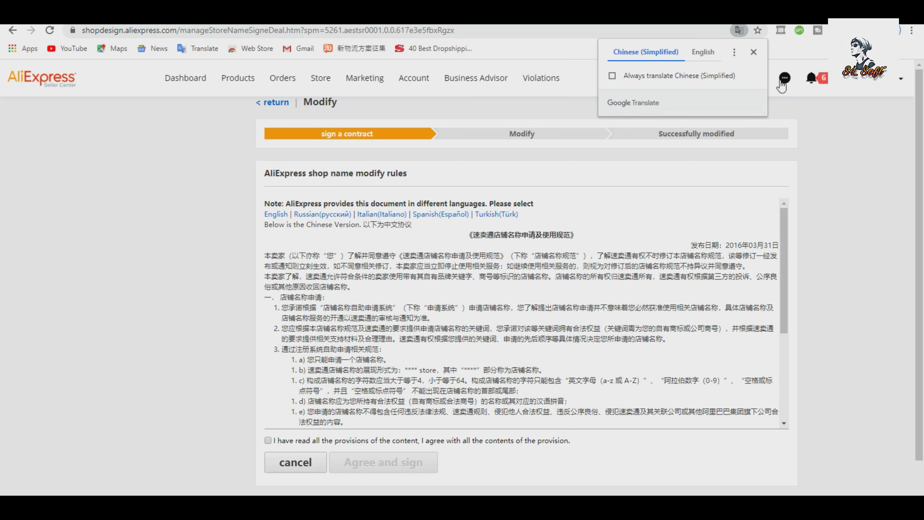
pyautogui.click(753, 51)
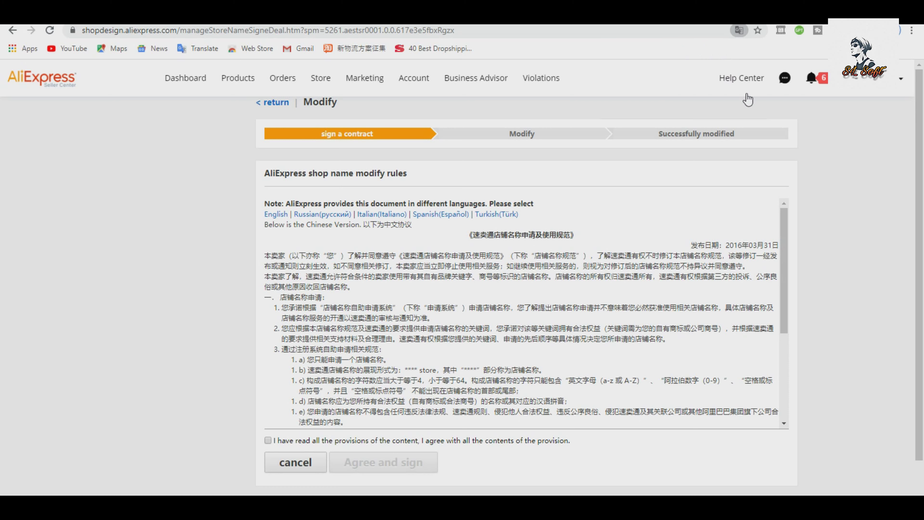
pyautogui.click(268, 440)
pyautogui.click(353, 463)
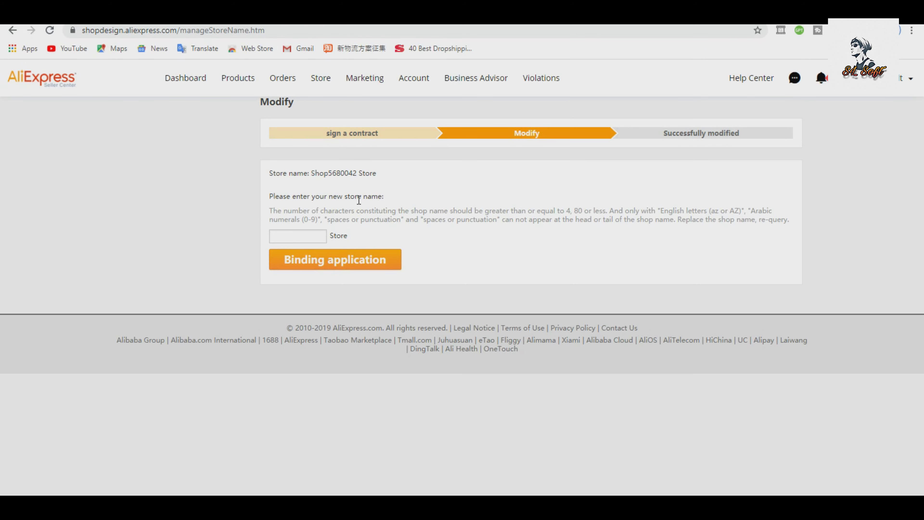
# Enter SLNipua as the new store name, submit the binding application and confirm the modification
pyautogui.click(293, 237)
pyautogui.write('SLNipua')
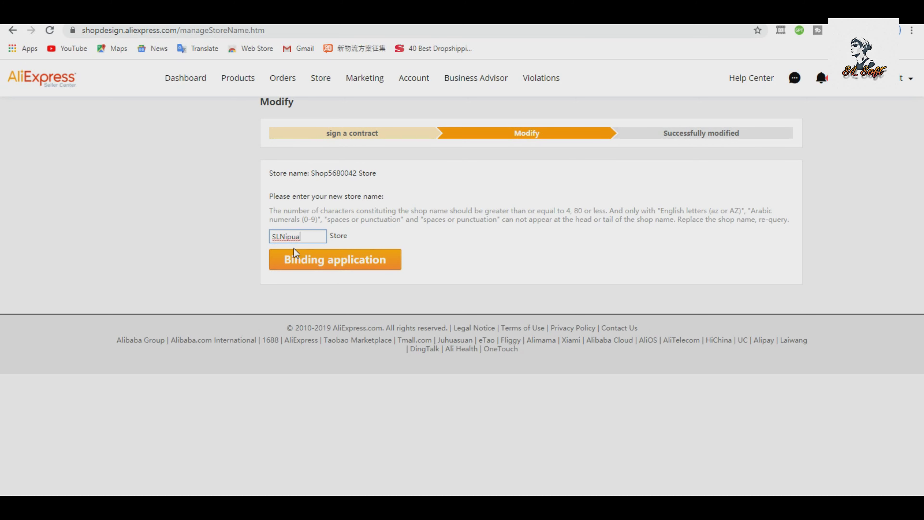
pyautogui.click(351, 268)
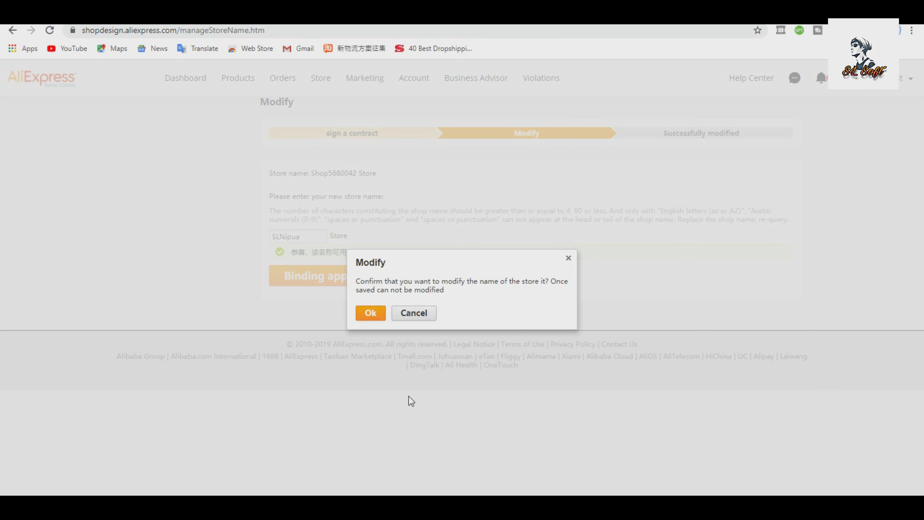
pyautogui.click(364, 320)
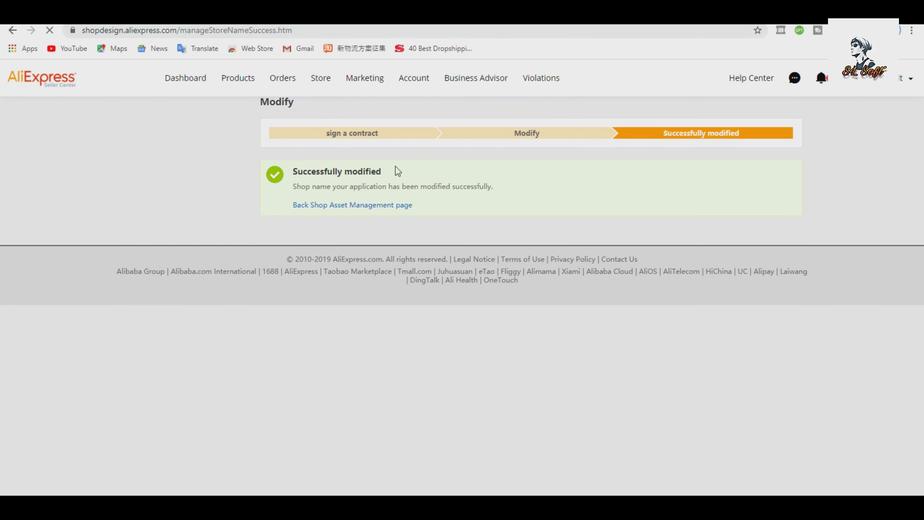
# Return to the Store Profile and check the store name in the Store Name section
pyautogui.click(314, 205)
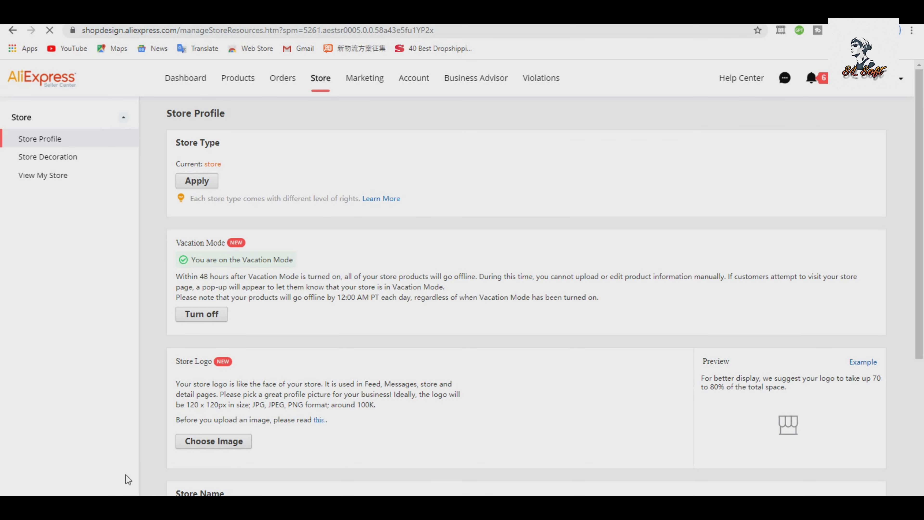
pyautogui.scroll(-5, 152, 470)
pyautogui.moveTo(269, 288); pyautogui.dragTo(218, 285)
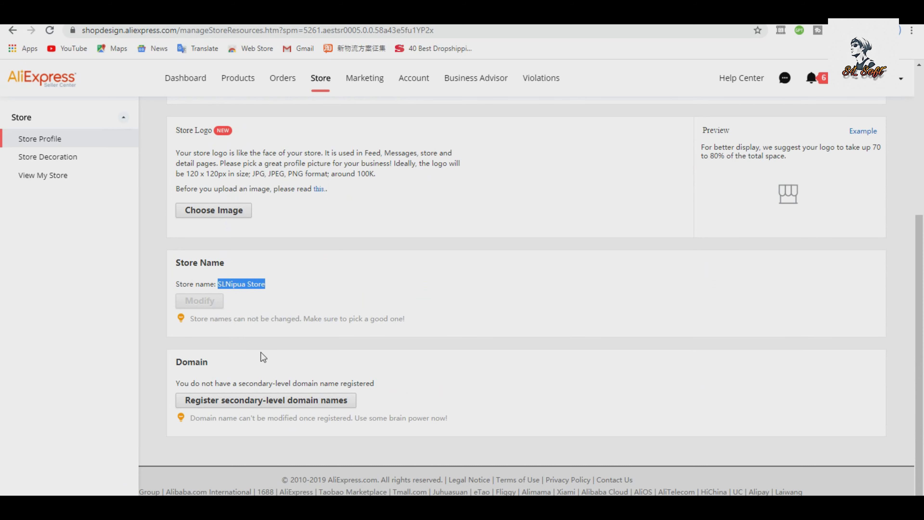
pyautogui.click(498, 306)
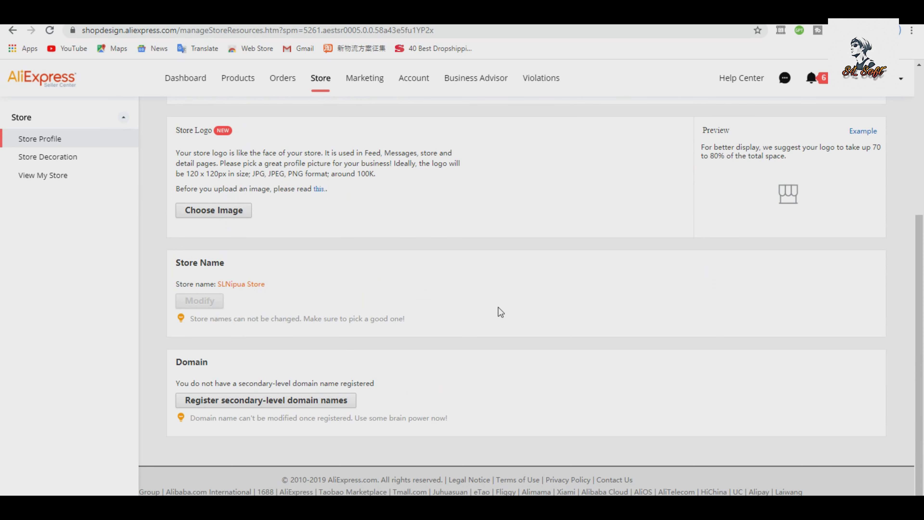
# Review the Store Profile sections from store type and vacation mode down to store name and domain
pyautogui.scroll(5, 382, 441)
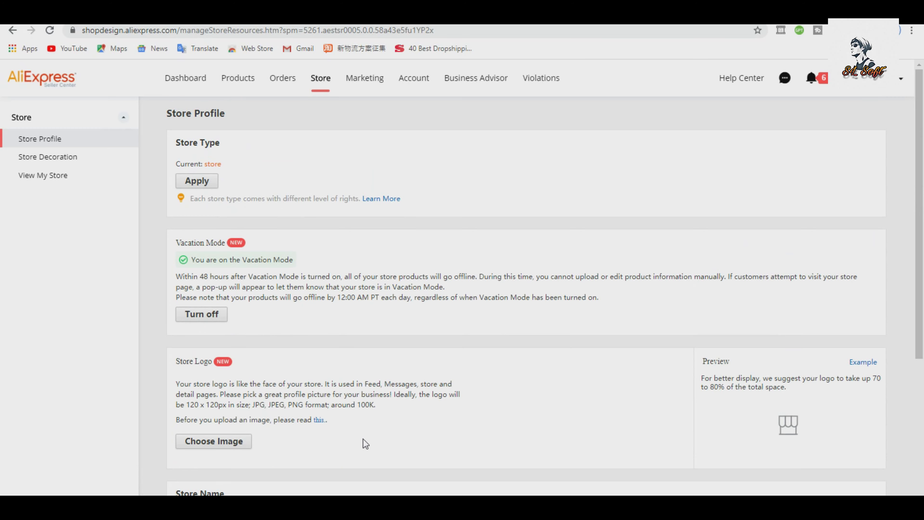
pyautogui.scroll(-5, 365, 443)
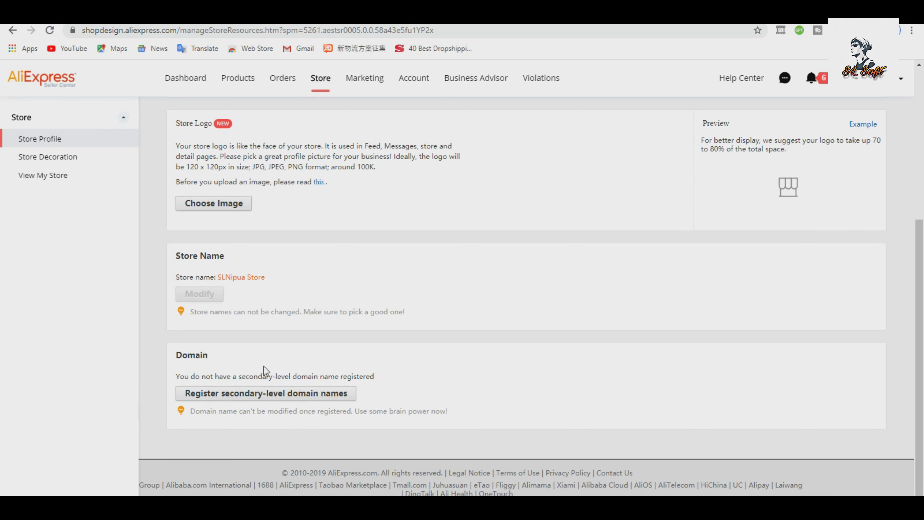
pyautogui.scroll(5, 210, 406)
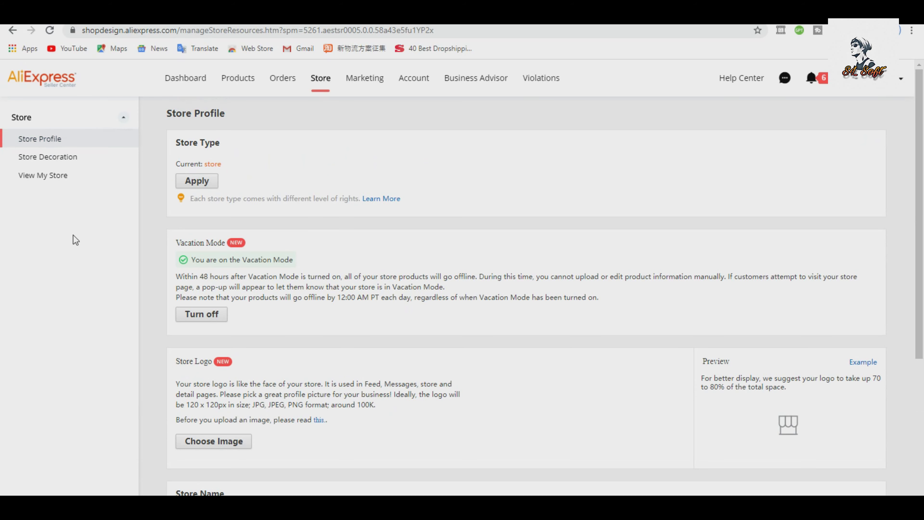
pyautogui.scroll(-6, 265, 345)
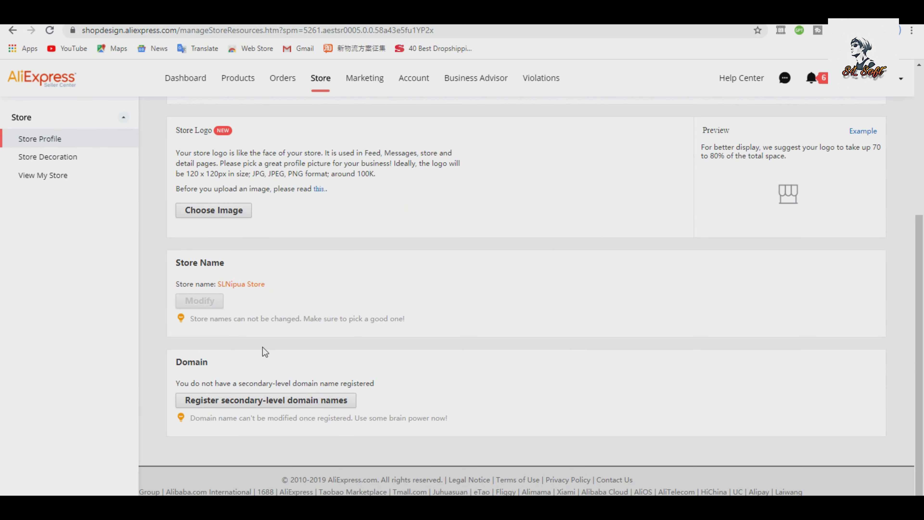
pyautogui.scroll(6, 262, 346)
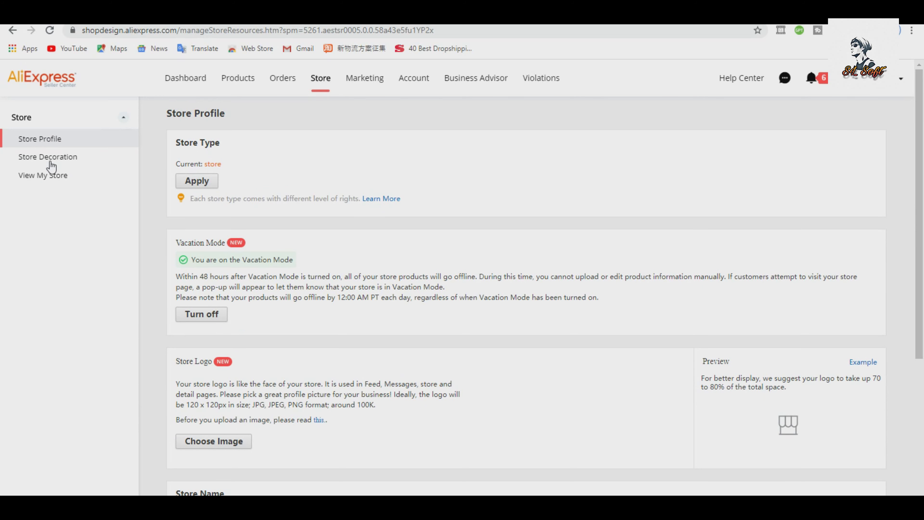
# View the public store page as buyers see it and leave its vacation notice
pyautogui.click(50, 174)
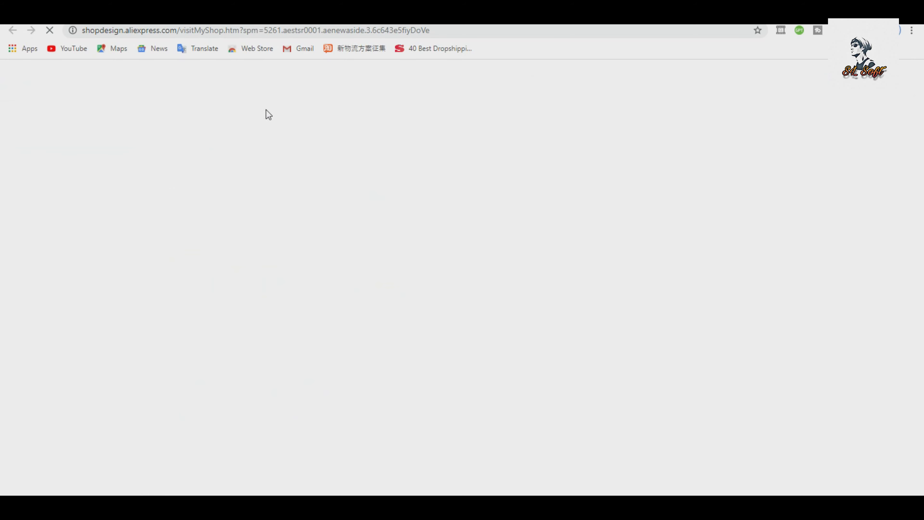
pyautogui.click(22, 175)
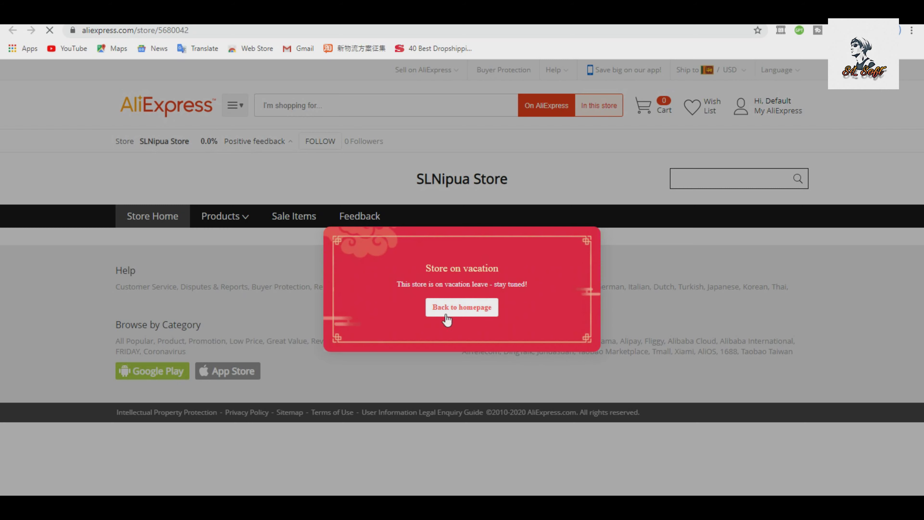
pyautogui.click(435, 308)
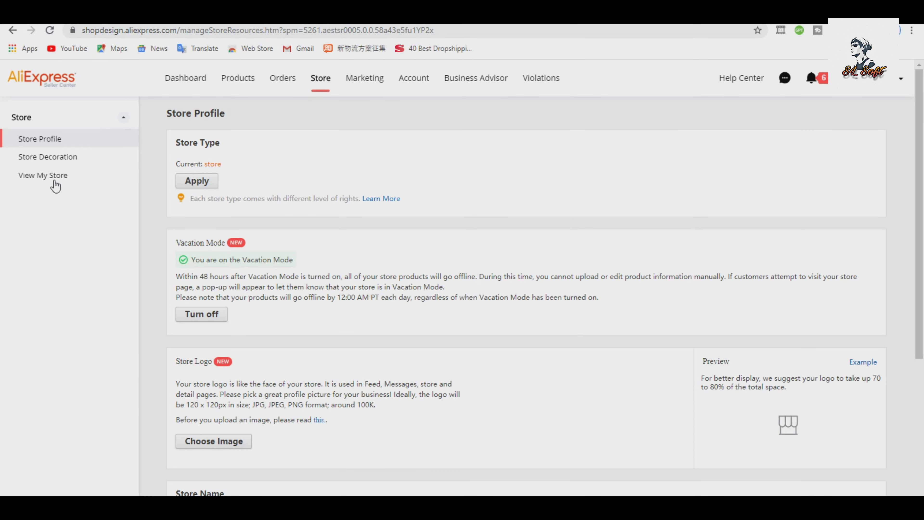
# Look through the platform promotions, store promotions and advertising options on the Marketing home page
pyautogui.click(370, 87)
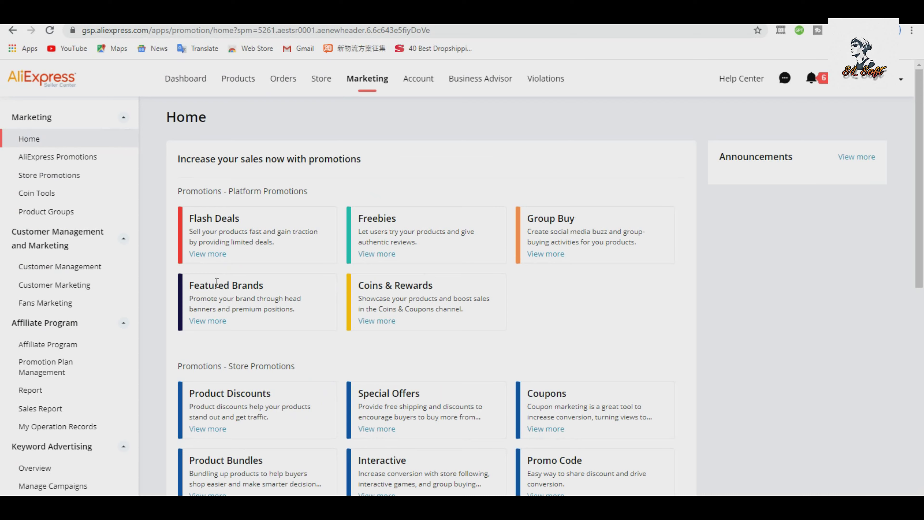
pyautogui.scroll(-8, 218, 273)
pyautogui.scroll(-5, 194, 269)
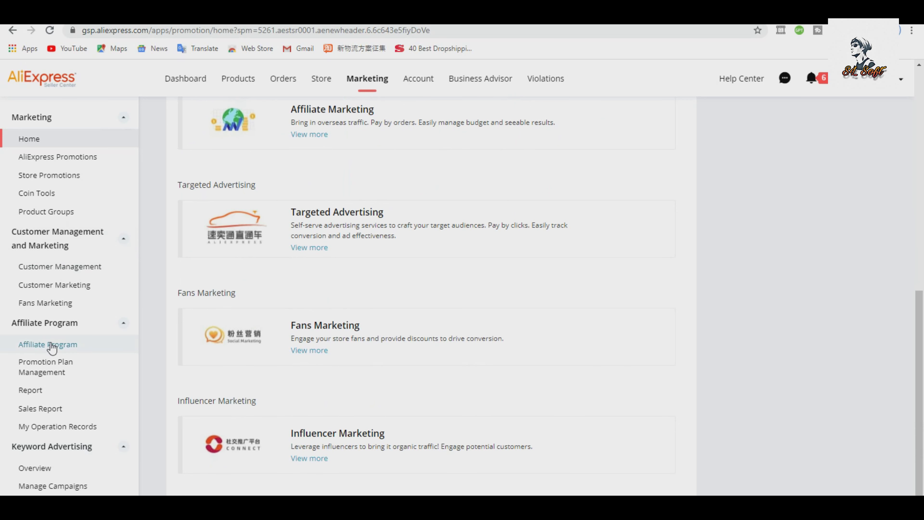
# Start joining the AliExpress Affiliate Program and agree to its Terms of Service
pyautogui.click(31, 348)
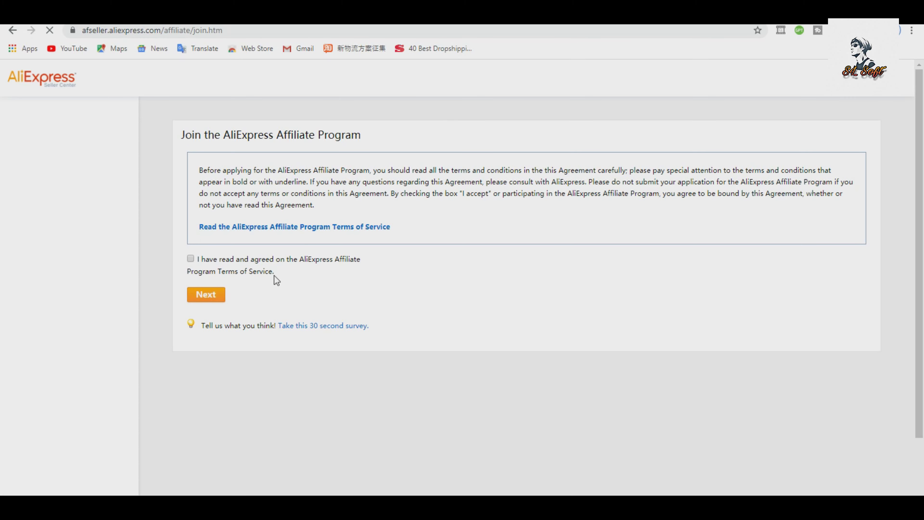
pyautogui.click(191, 259)
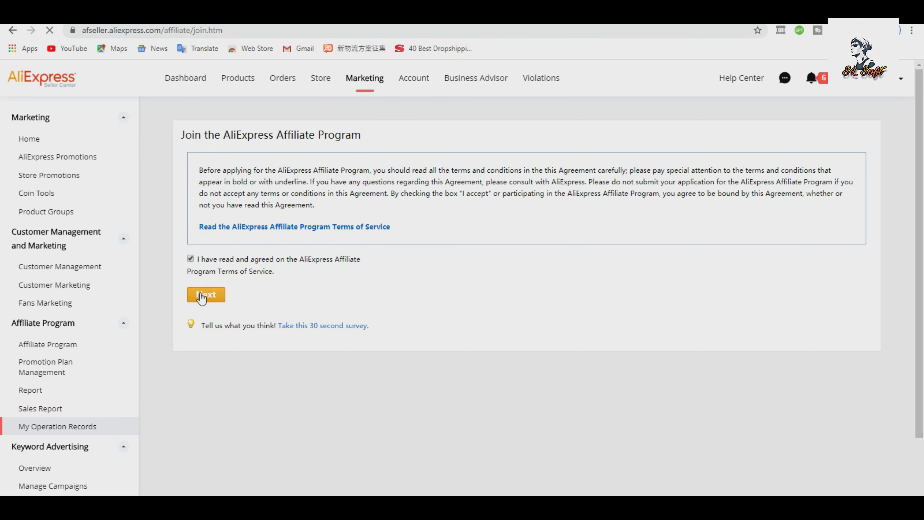
pyautogui.click(204, 295)
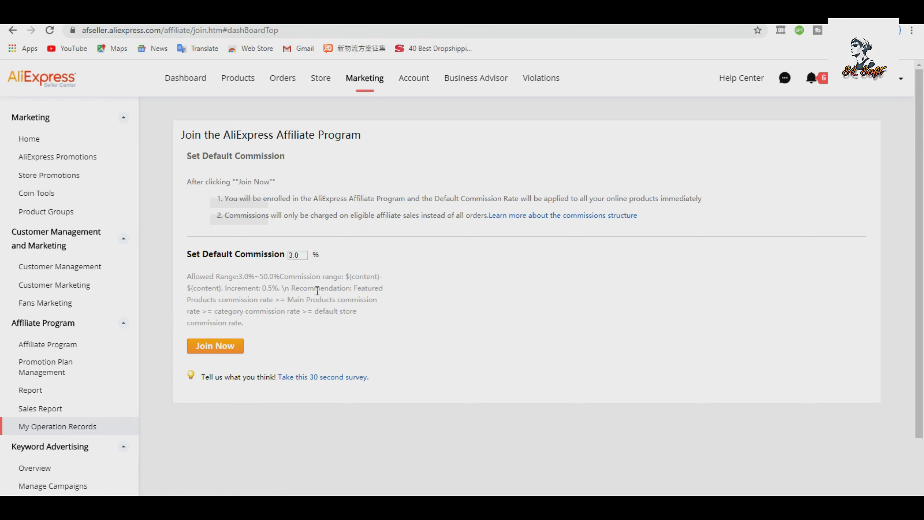
# Set the default affiliate commission to 8.0% and join the program
pyautogui.press('BackSpace')
pyautogui.write('8')
pyautogui.hotkey('ctrl', 'shift', 'i')
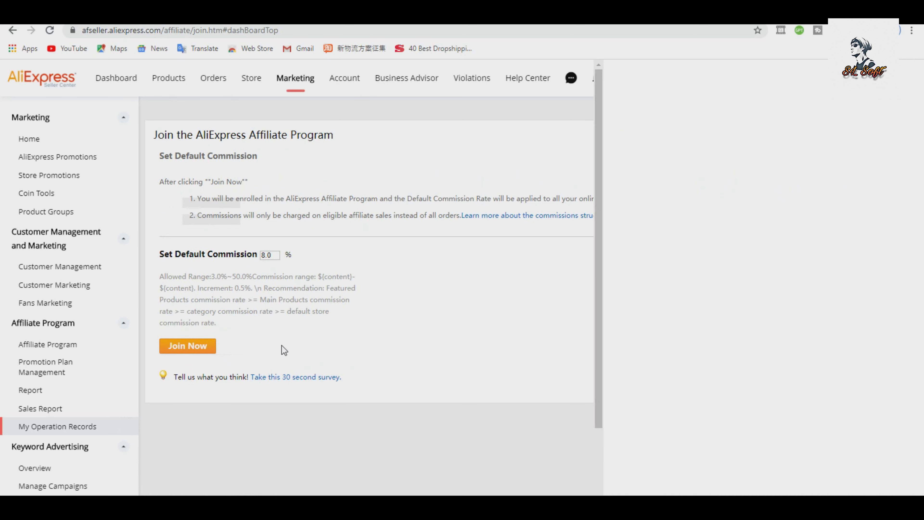
pyautogui.click(188, 346)
pyautogui.hotkey('ctrl', 'shift', 'i')
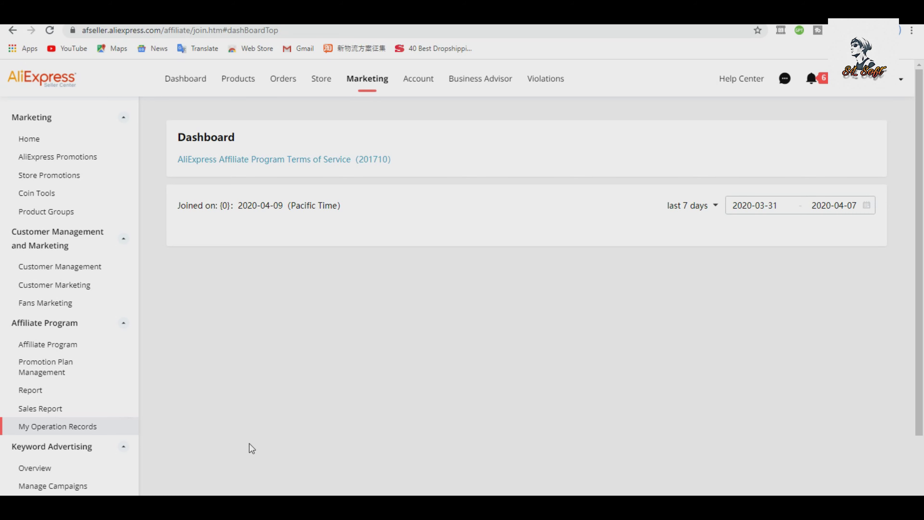
# Open the Affiliate Program overview and examine its promotional plans and dashboard sections
pyautogui.click(51, 350)
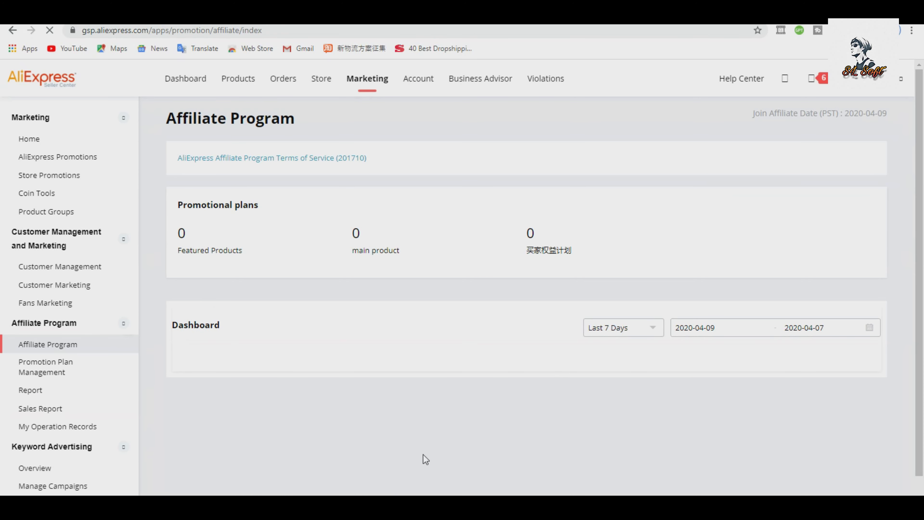
pyautogui.scroll(-1, 291, 382)
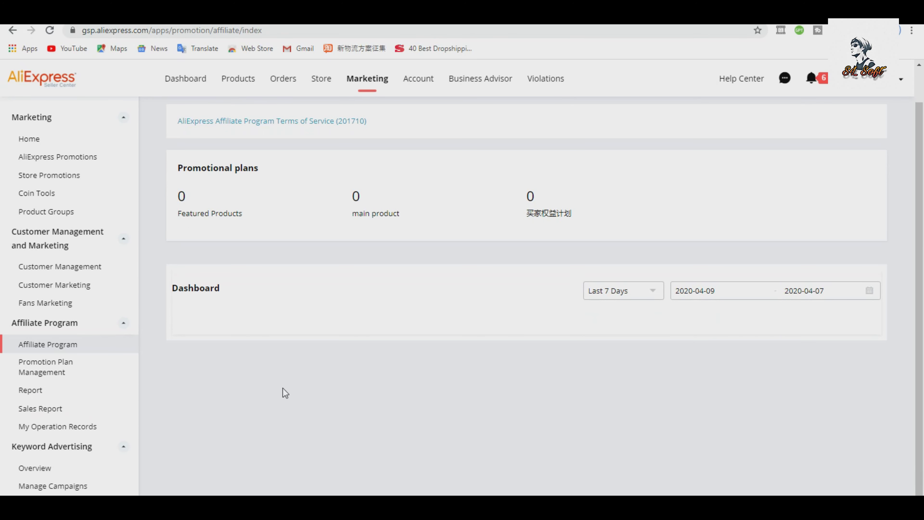
pyautogui.scroll(1, 364, 436)
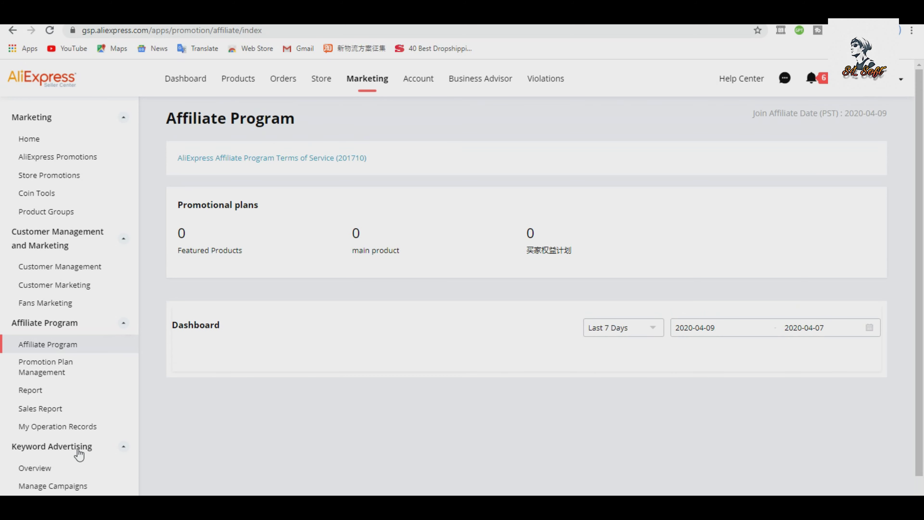
pyautogui.click(60, 409)
pyautogui.click(131, 374)
pyautogui.moveTo(173, 327); pyautogui.dragTo(230, 334)
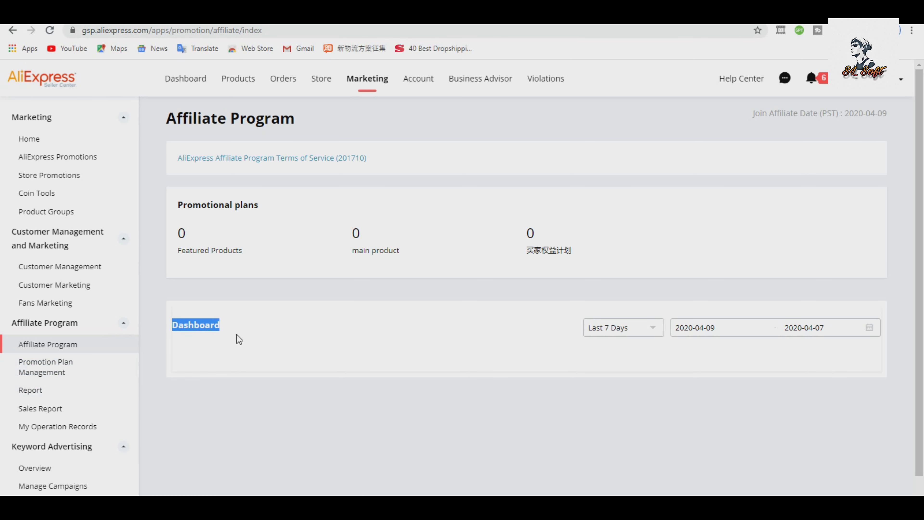